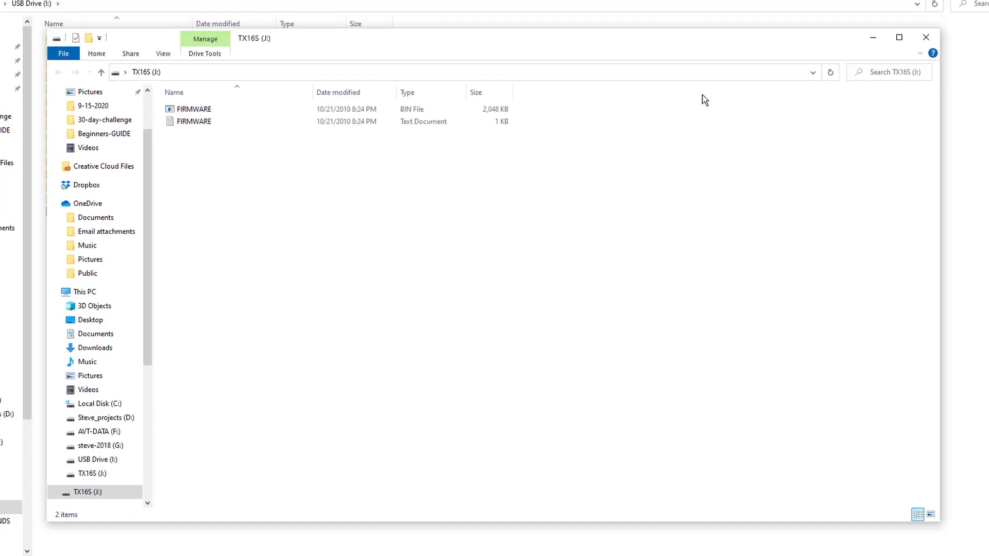
Step: Close the TX16S (J:) drive window and open the SOUNDS\en\SYSTEM folder on USB Drive (I:)
{"action": "mouse_move", "coordinate": [321, 40]}
{"action": "left_mouse_down"}
{"action": "mouse_move", "coordinate": [294, 46]}
{"action": "mouse_move", "coordinate": [316, 50]}
{"action": "left_mouse_up"}
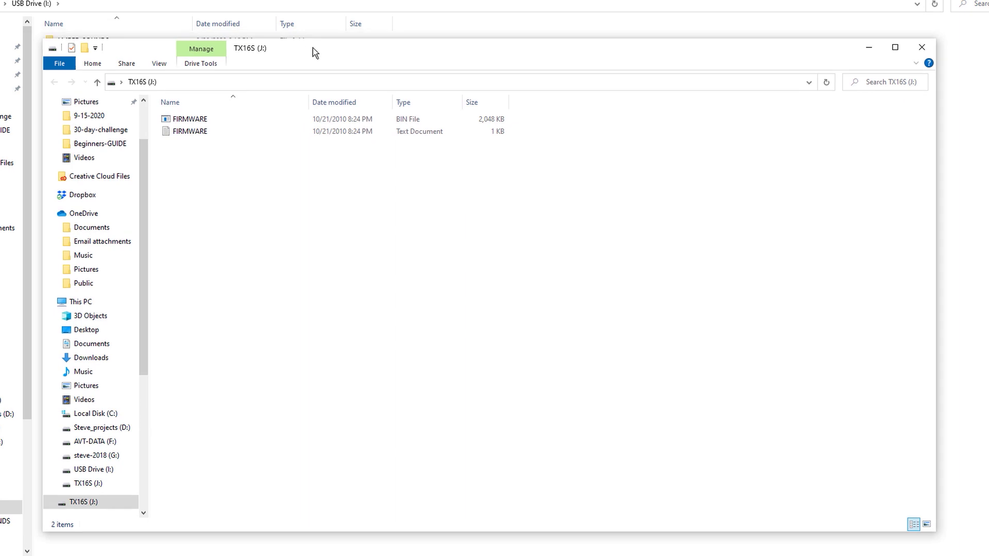
{"action": "left_click", "coordinate": [922, 47]}
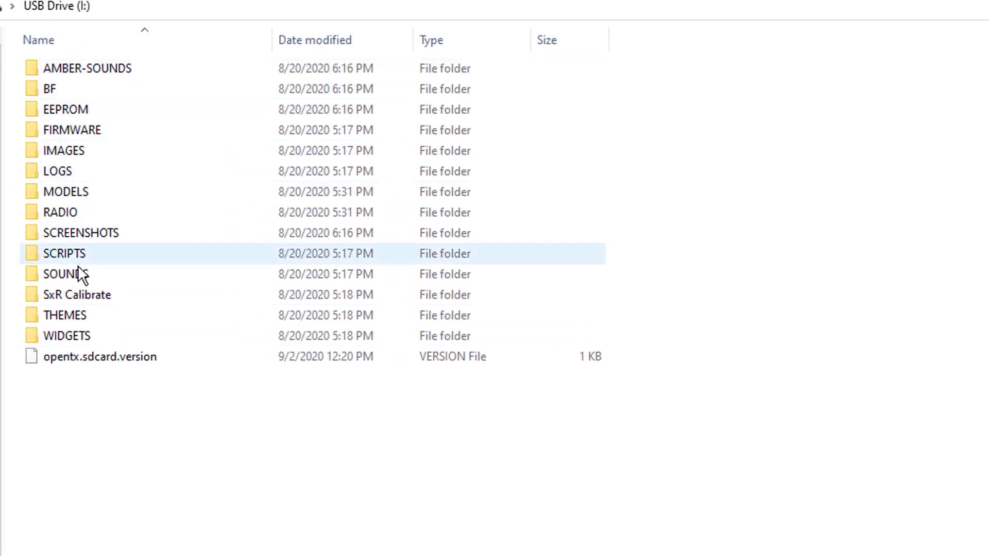
{"action": "double_click", "coordinate": [32, 279]}
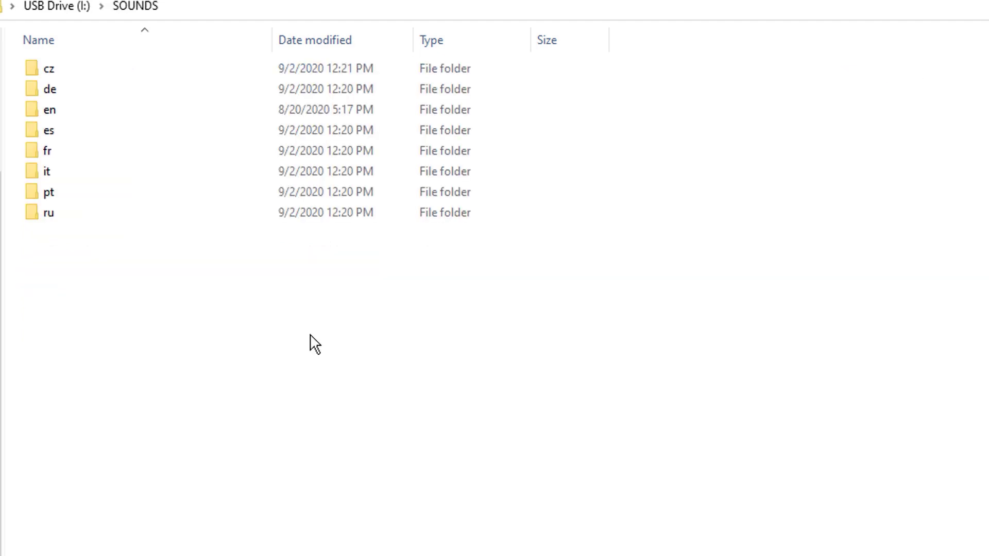
{"action": "double_click", "coordinate": [32, 111]}
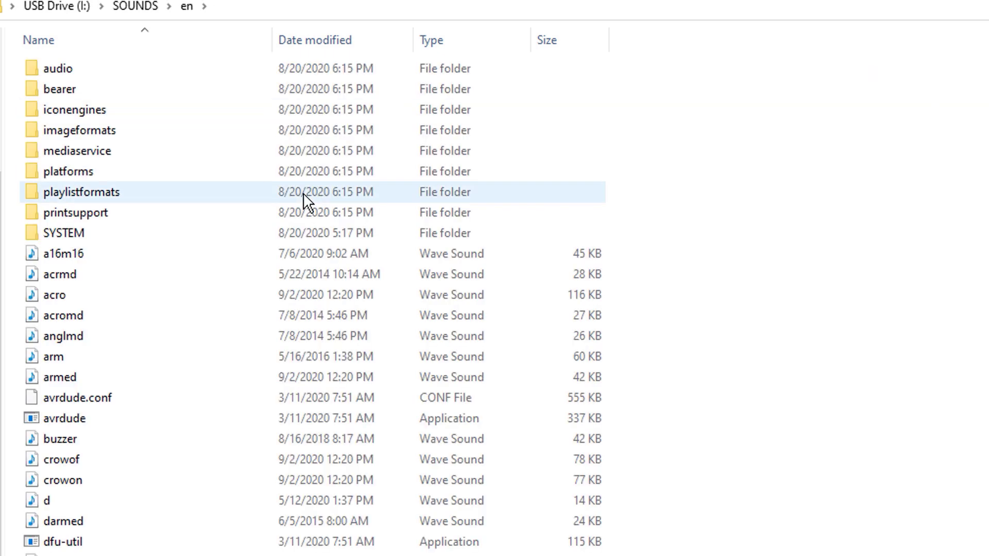
{"action": "double_click", "coordinate": [32, 235]}
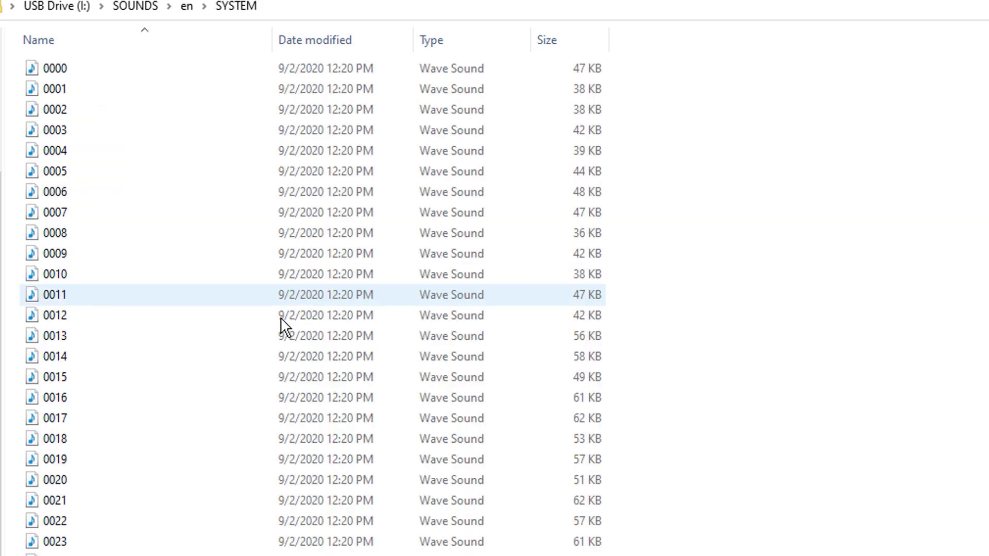
Step: Find the hello wave file in the SYSTEM folder and play it
{"action": "scroll", "coordinate": [222, 501], "scroll_direction": "down", "scroll_amount": 4}
{"action": "scroll", "coordinate": [216, 546], "scroll_direction": "down", "scroll_amount": 20}
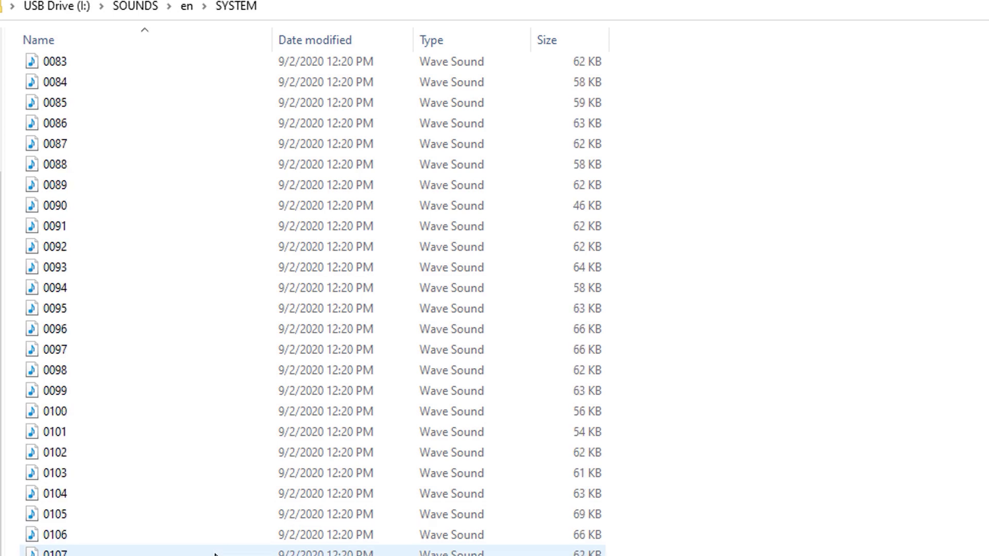
{"action": "scroll", "coordinate": [165, 427], "scroll_direction": "down", "scroll_amount": 5}
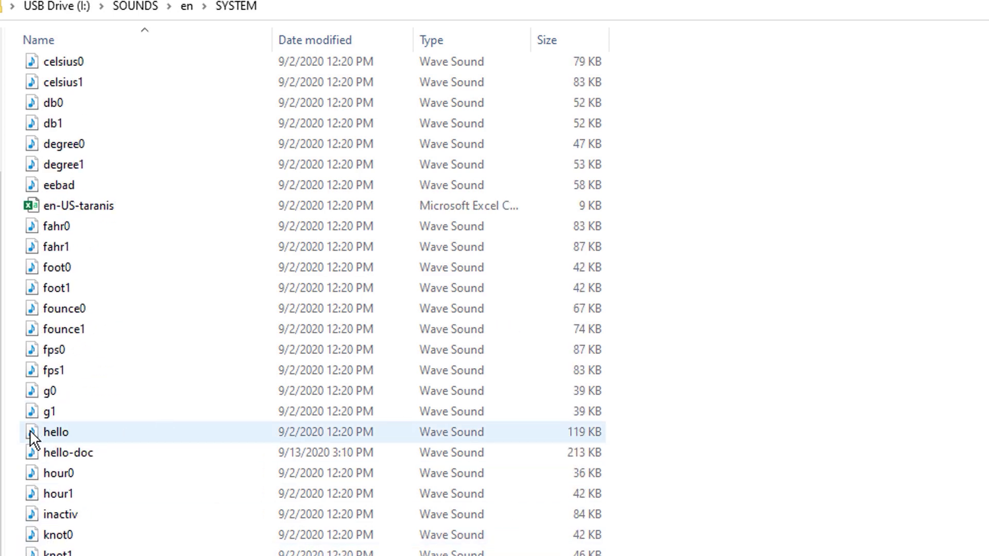
{"action": "double_click", "coordinate": [30, 431]}
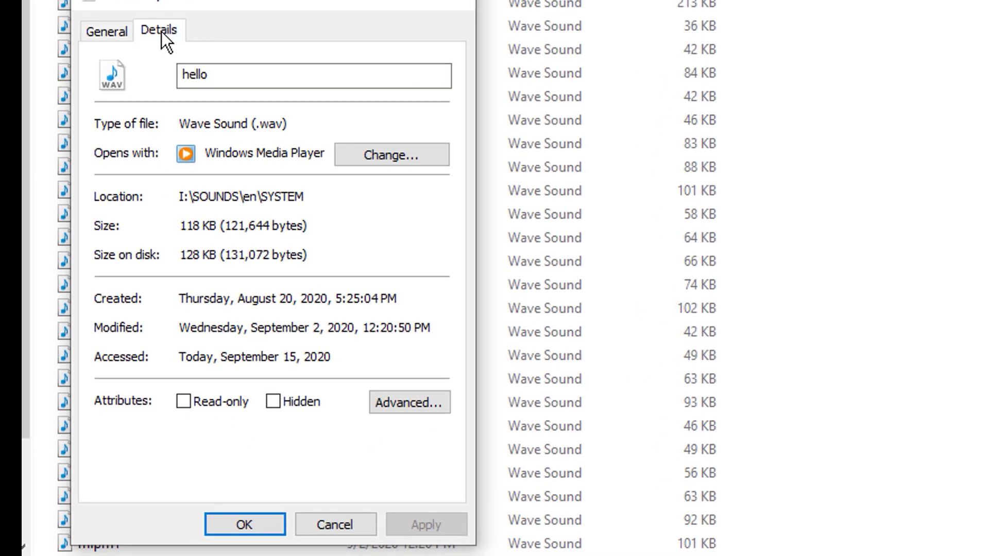
Step: Examine the detailed file properties of the hello sound, including its bit rate, name and size, and dismiss the dialog
{"action": "left_click", "coordinate": [161, 32]}
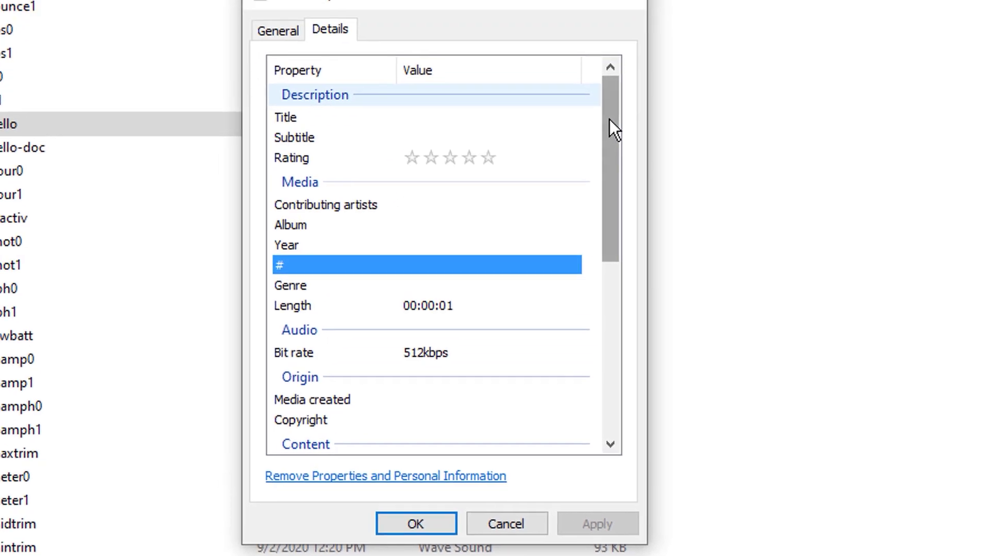
{"action": "left_click_drag", "start_coordinate": [610, 119], "coordinate": [588, 327]}
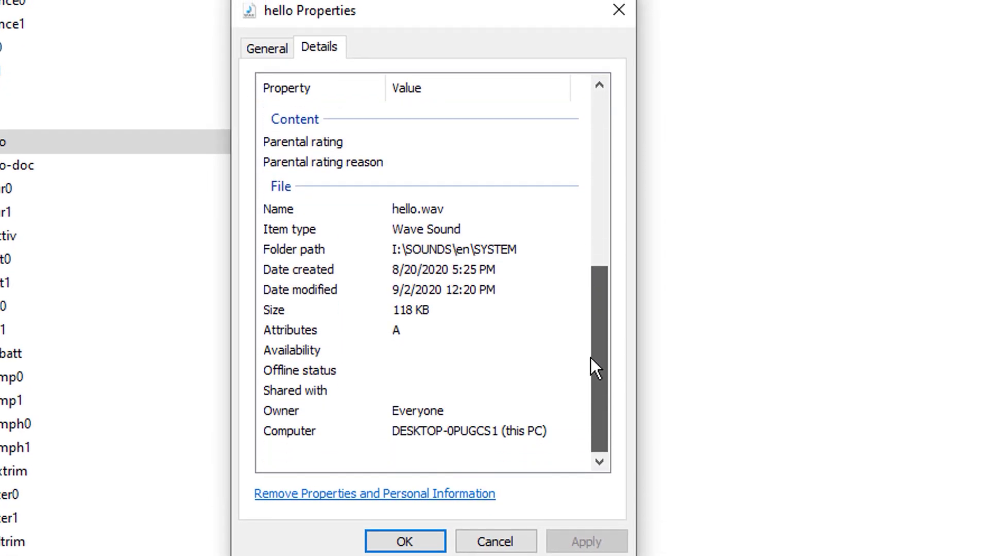
{"action": "left_click_drag", "start_coordinate": [592, 360], "coordinate": [592, 361]}
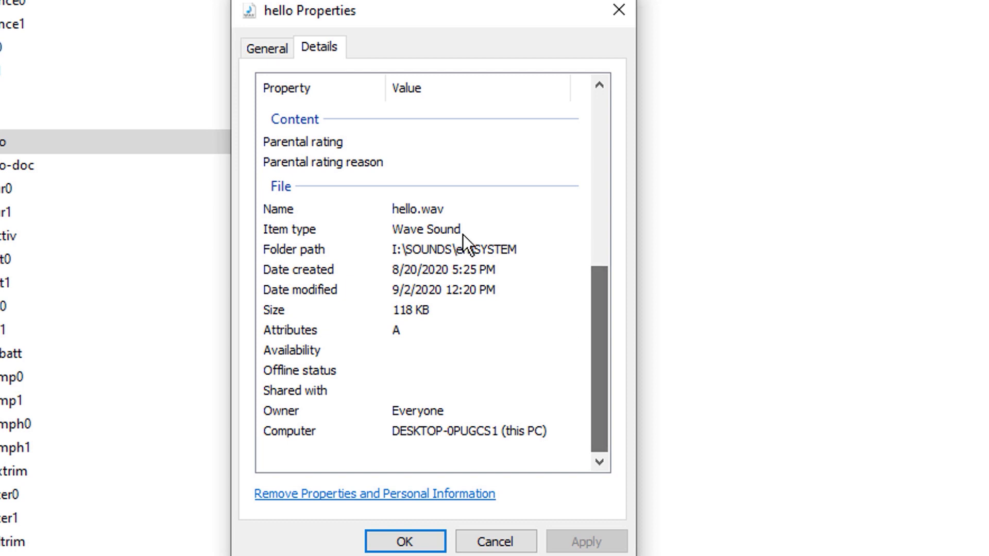
{"action": "left_click", "coordinate": [498, 542]}
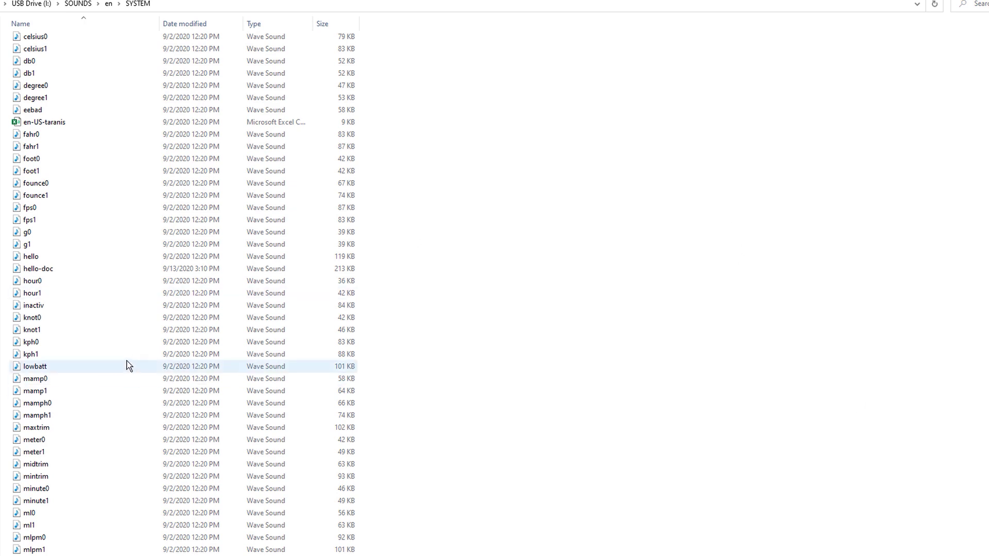
Step: Play the hello sound again and recheck its file name and type in the detailed properties
{"action": "left_click", "coordinate": [17, 259]}
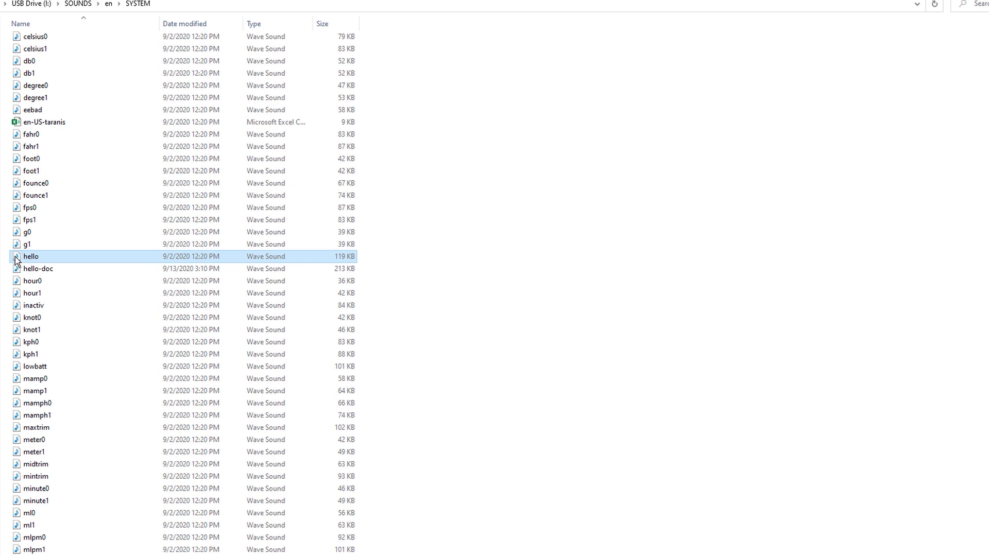
{"action": "double_click", "coordinate": [15, 259]}
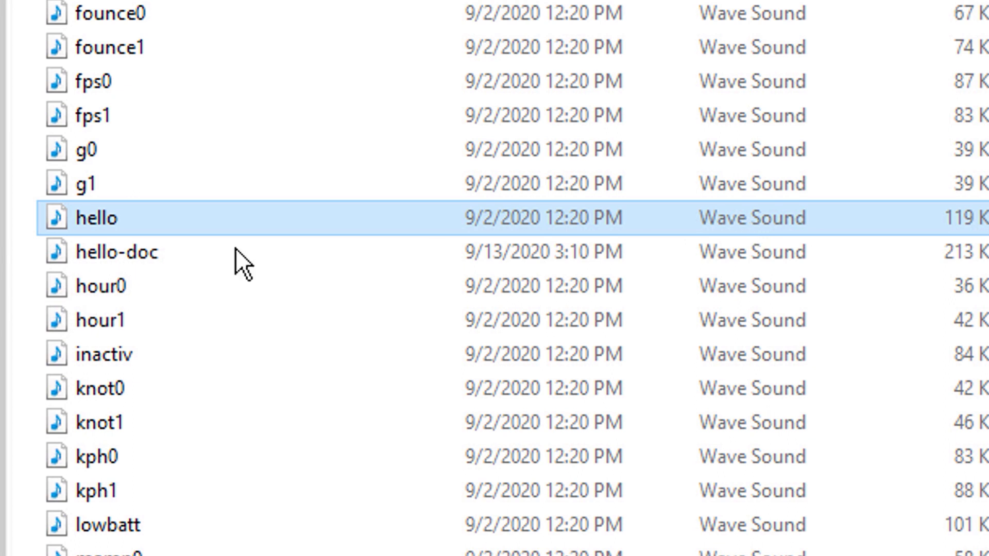
{"action": "right_click", "coordinate": [57, 213]}
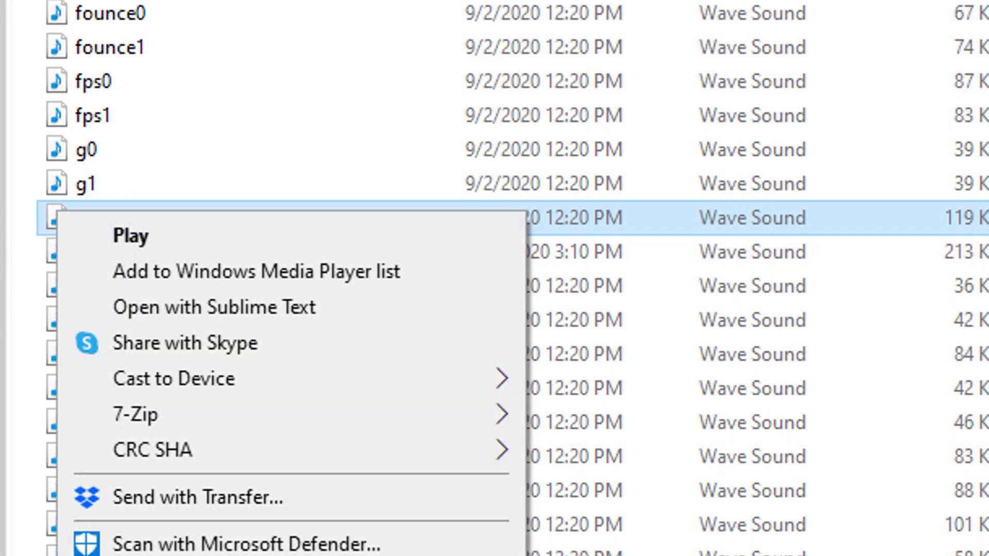
{"action": "key", "text": "r"}
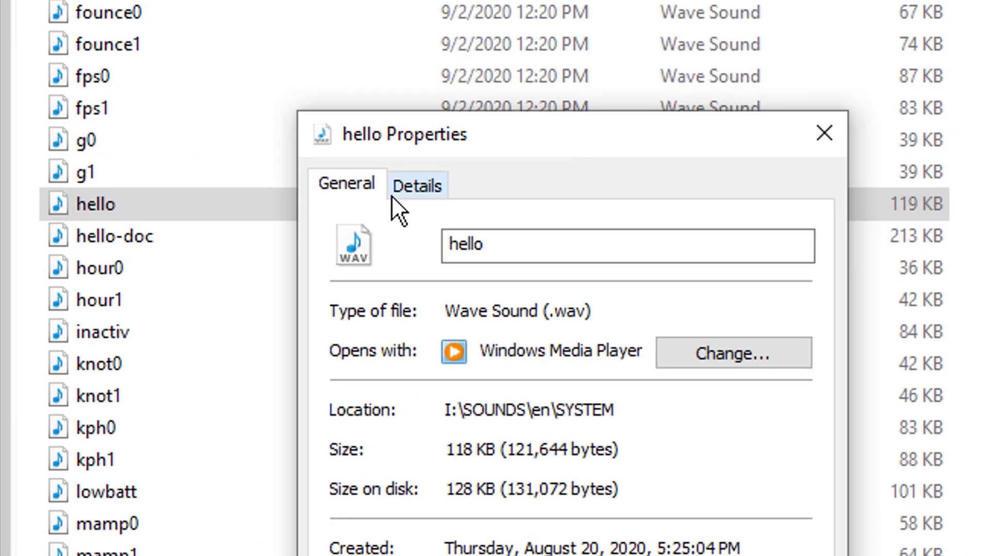
{"action": "left_click", "coordinate": [394, 196]}
{"action": "left_click_drag", "start_coordinate": [799, 365], "coordinate": [794, 549]}
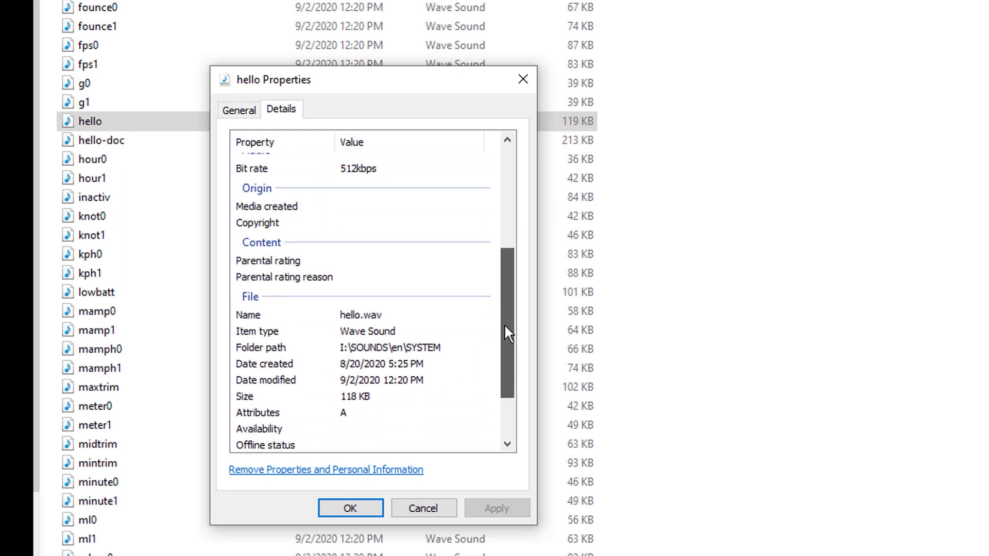
{"action": "left_click_drag", "start_coordinate": [505, 326], "coordinate": [505, 335]}
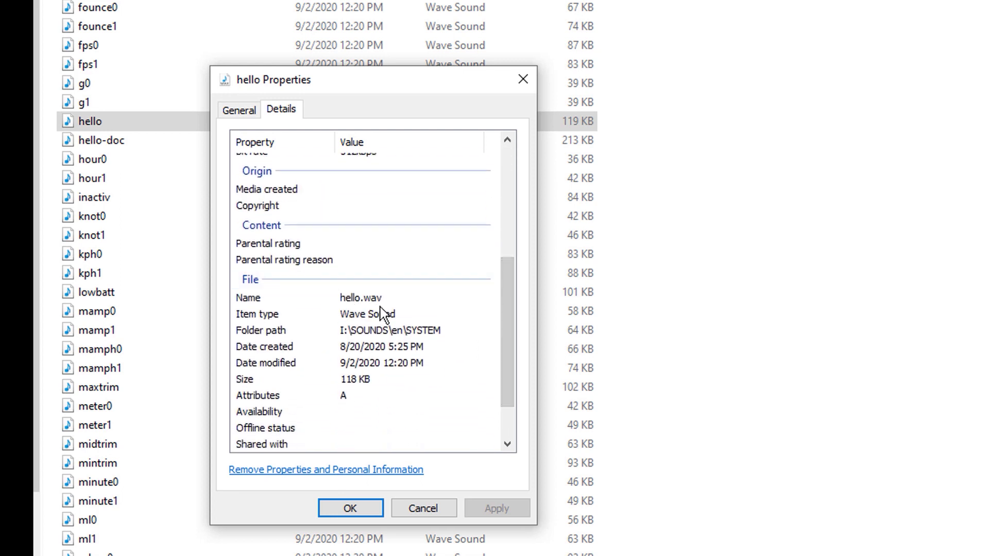
{"action": "left_click", "coordinate": [351, 509]}
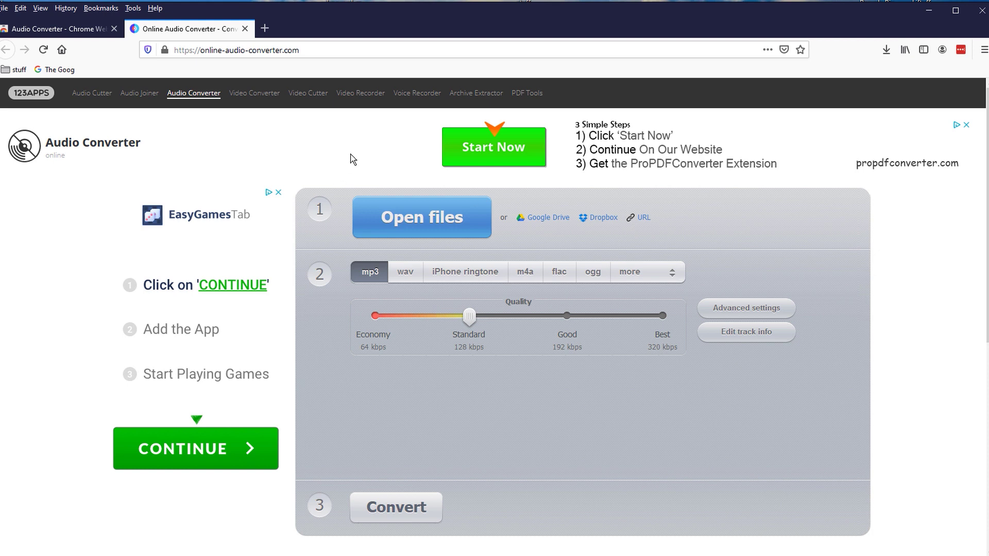
Step: View the Audio Converter listing in the Chrome Web Store
{"action": "left_click", "coordinate": [57, 29]}
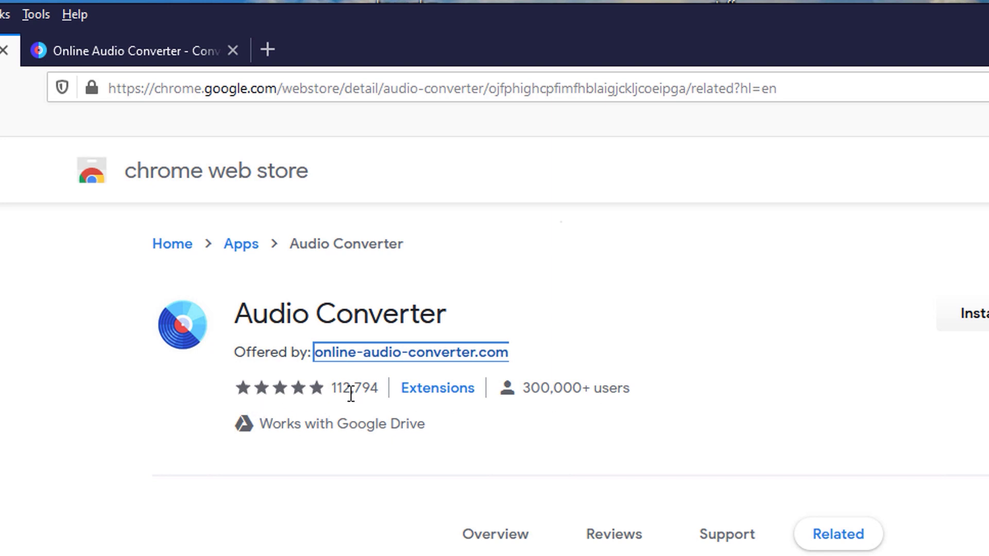
{"action": "mouse_move", "coordinate": [360, 392]}
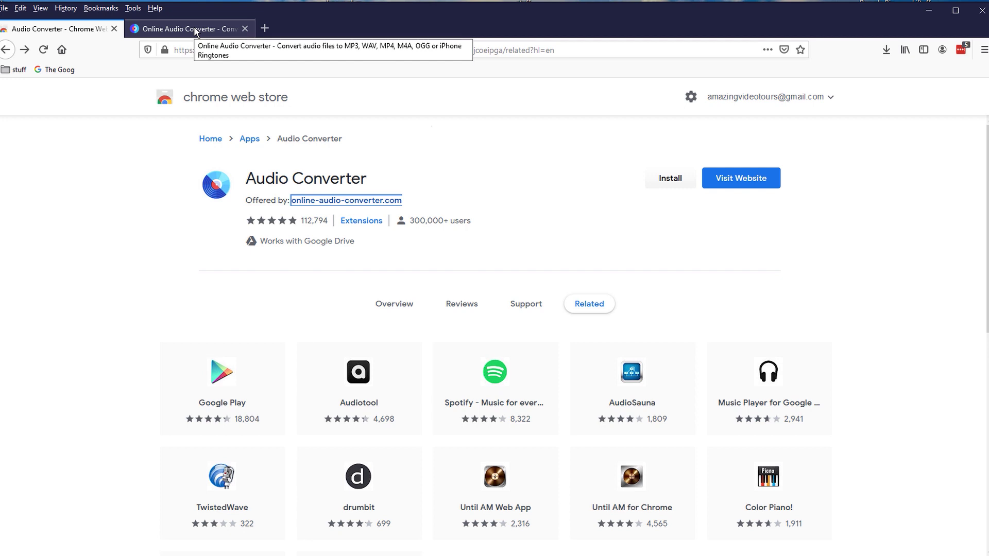
Step: Return to the Online Audio Converter page and choose docbrown.wmv as the file to convert
{"action": "left_click", "coordinate": [195, 30]}
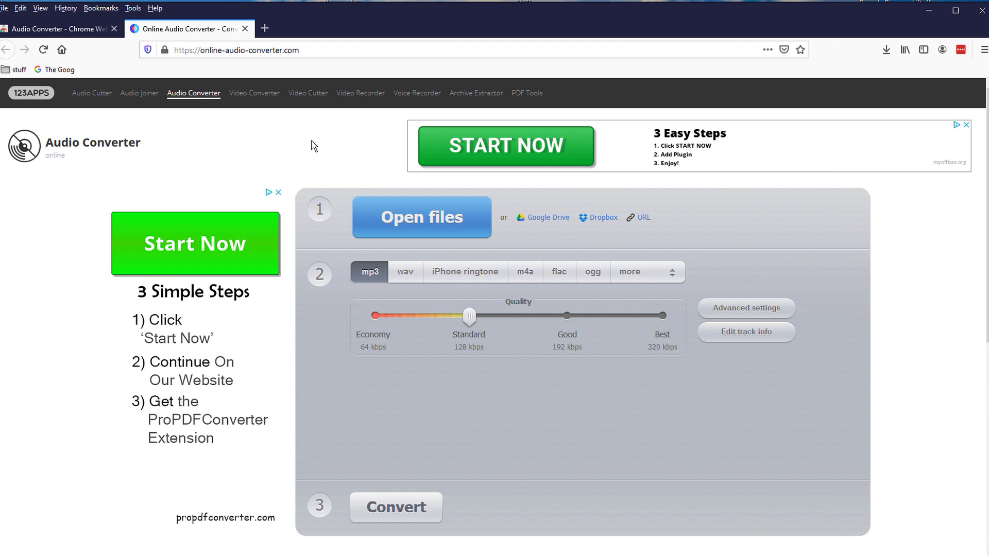
{"action": "left_click", "coordinate": [427, 217]}
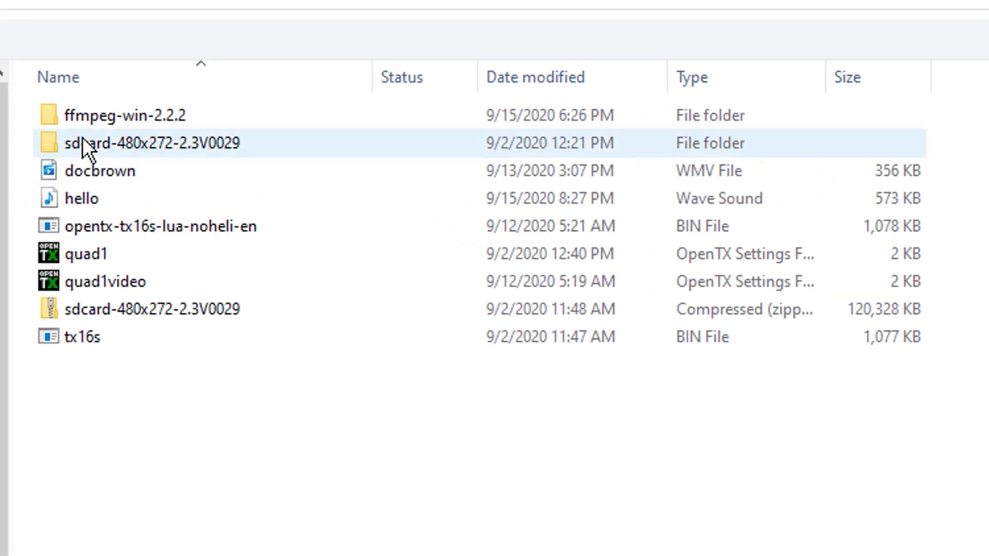
{"action": "left_click", "coordinate": [75, 166]}
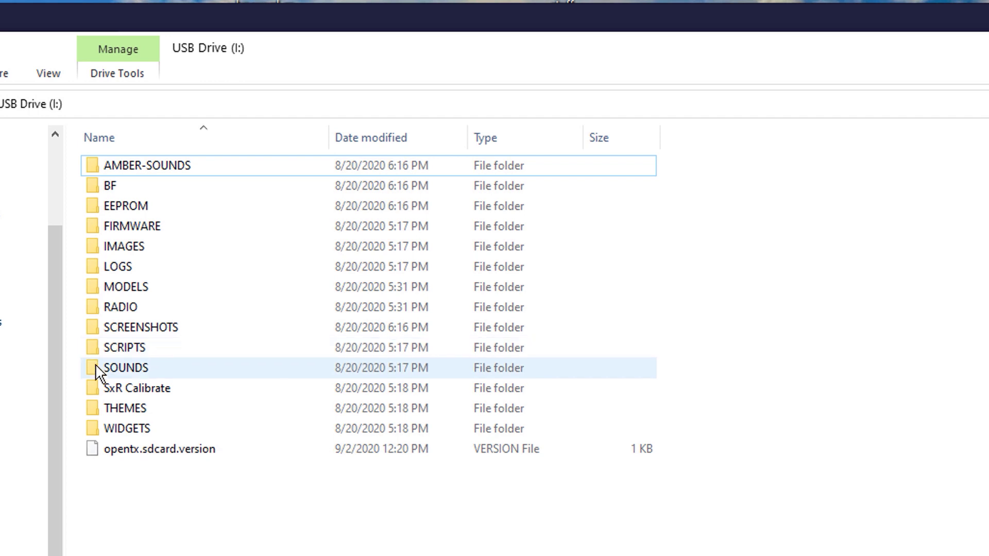
Step: In File Explorer, navigate from the root of USB Drive (I:) to the SOUNDS\en\SYSTEM folder
{"action": "double_click", "coordinate": [93, 369]}
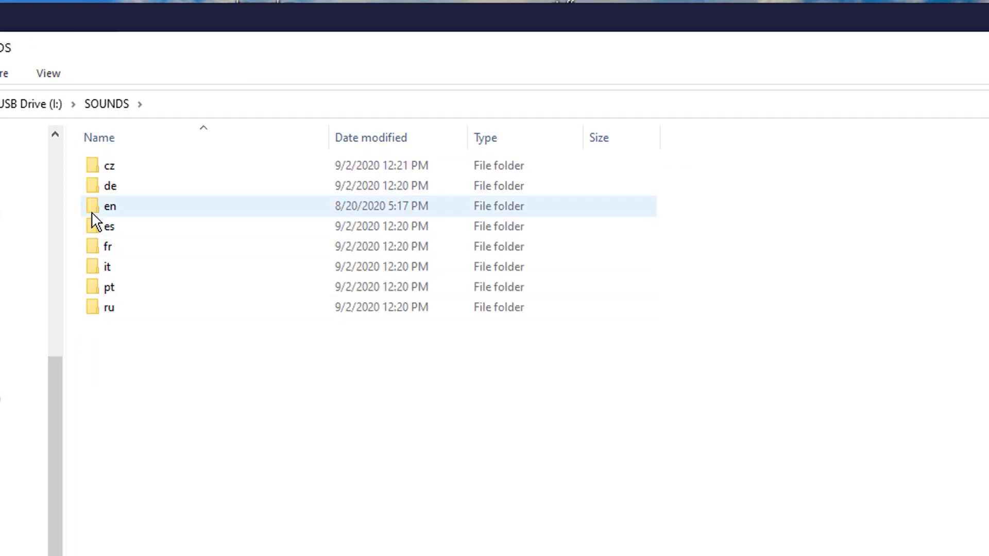
{"action": "double_click", "coordinate": [91, 207]}
{"action": "double_click", "coordinate": [97, 329]}
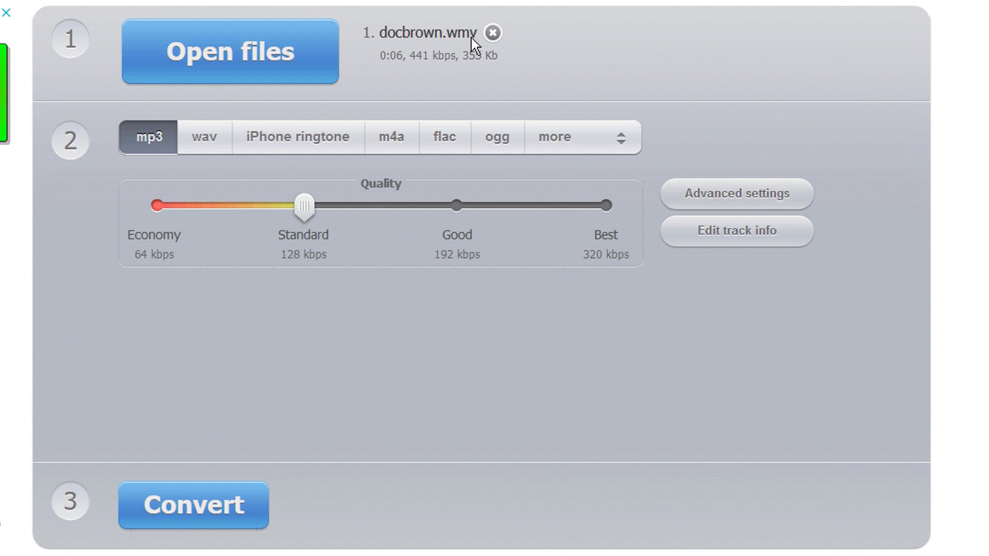
Step: Set the conversion output to wav with 1 channel and a sample rate of 16000 in the advanced settings
{"action": "left_click", "coordinate": [206, 139]}
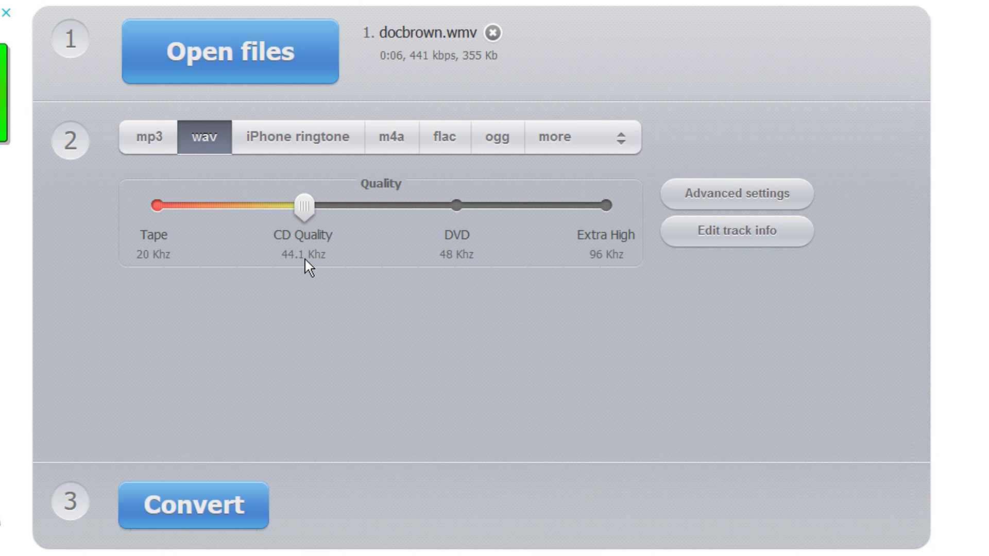
{"action": "left_click", "coordinate": [735, 195]}
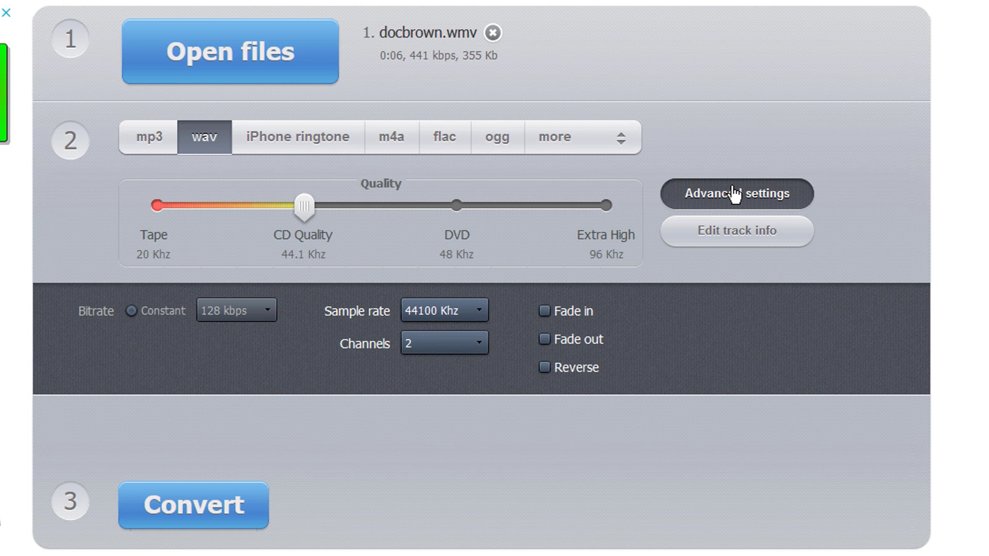
{"action": "left_click", "coordinate": [453, 346]}
{"action": "left_click", "coordinate": [444, 370]}
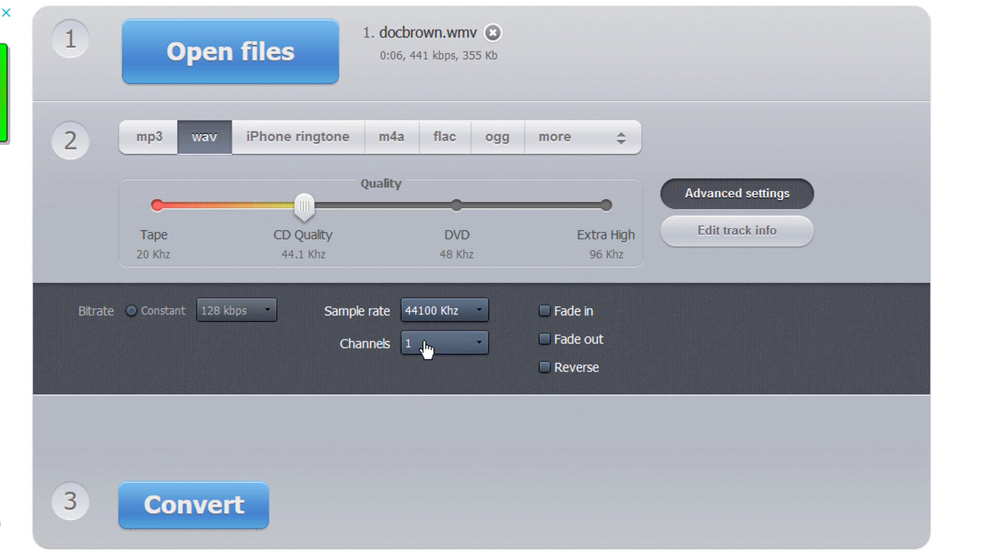
{"action": "left_click", "coordinate": [478, 313]}
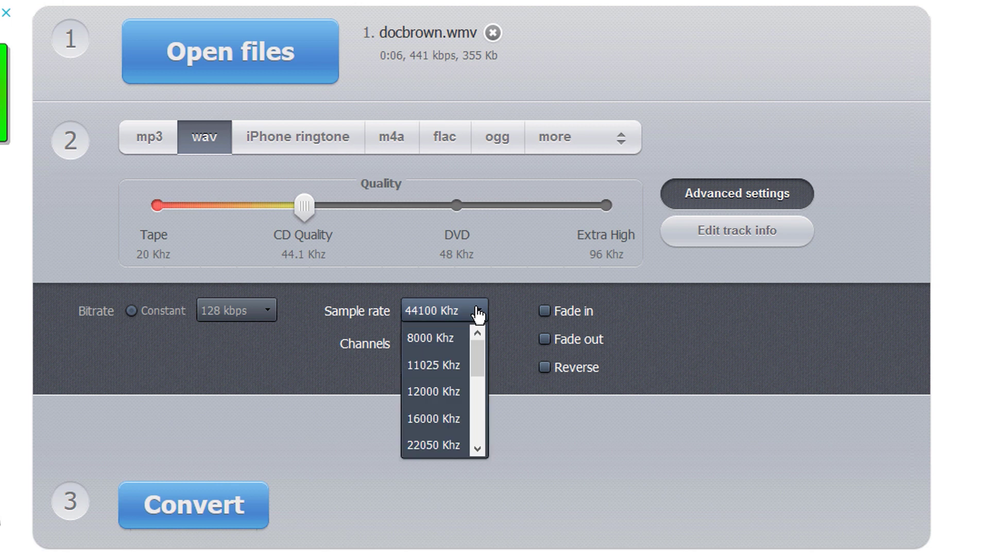
{"action": "left_click", "coordinate": [446, 420]}
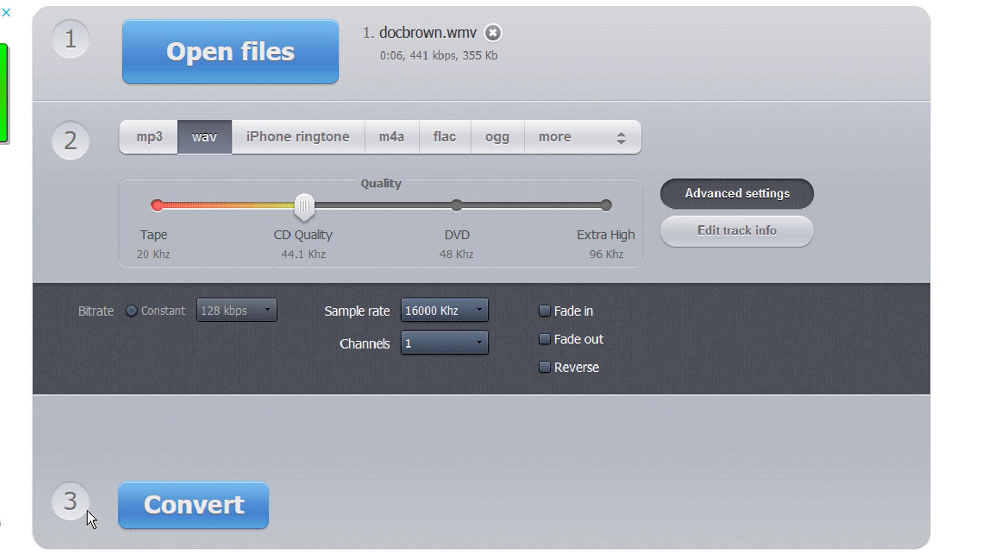
Step: Convert docbrown.wmv and save the resulting wav file to the computer
{"action": "left_click", "coordinate": [205, 509]}
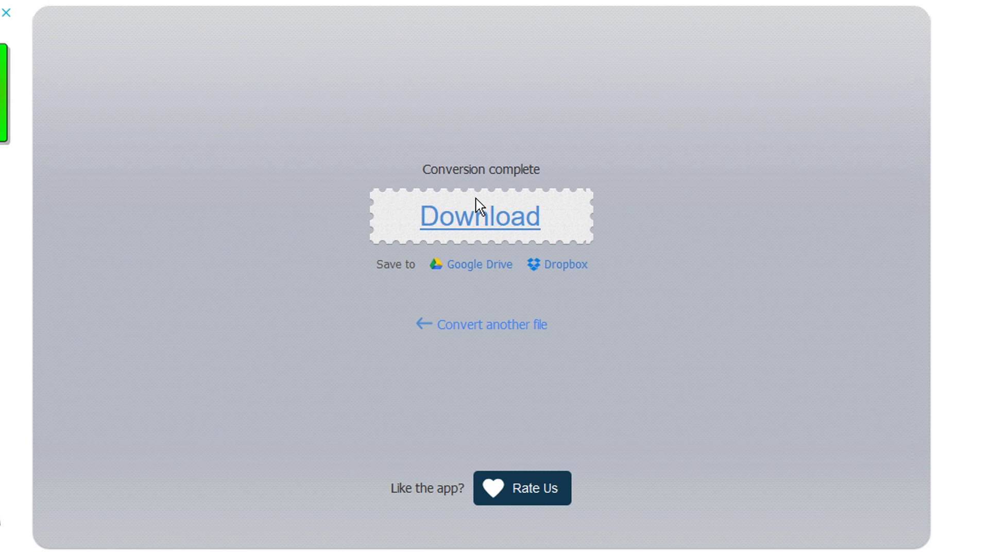
{"action": "left_click", "coordinate": [487, 222]}
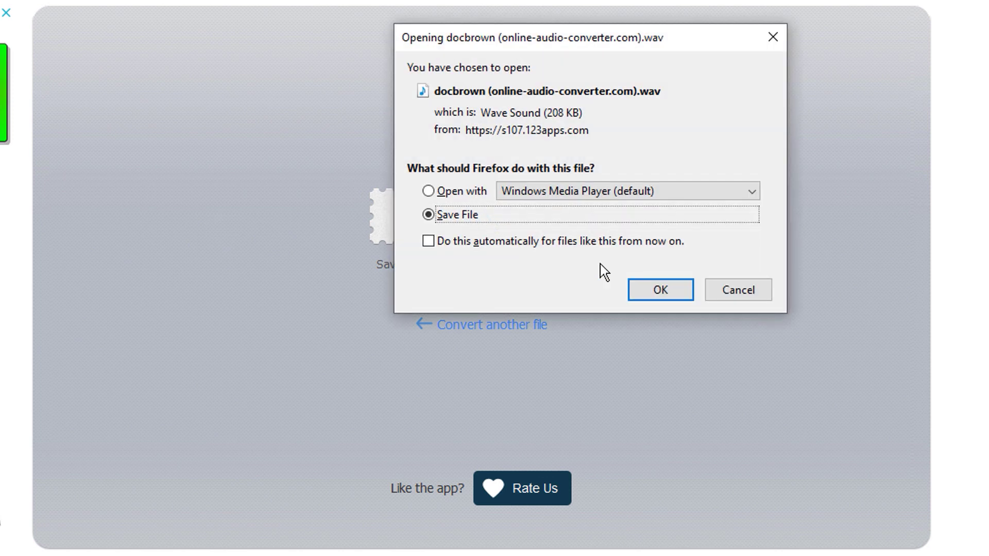
{"action": "left_click", "coordinate": [663, 292]}
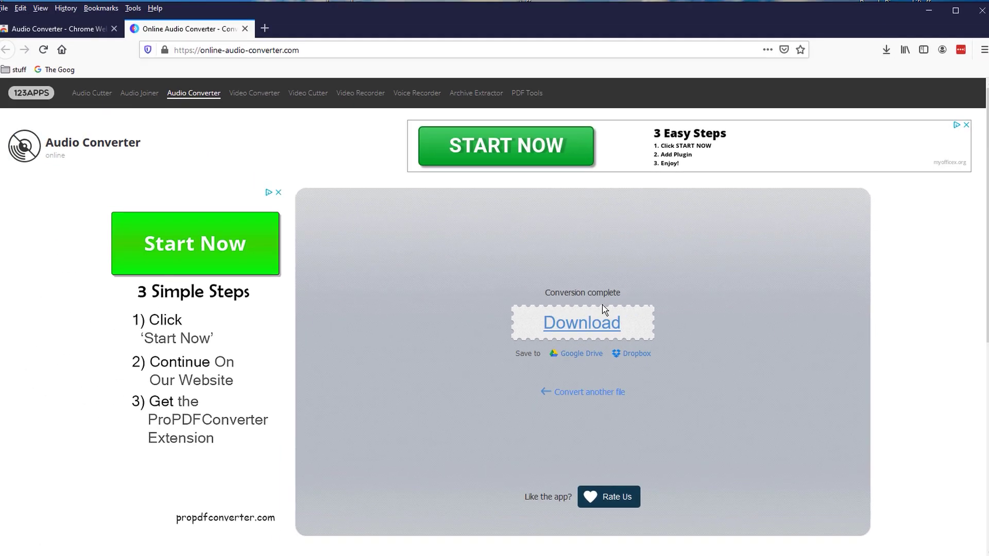
Step: Switch to the Documents folder in File Explorer and rename the converted docbrown (online-audio-converter.com) wave file as hello
{"action": "mouse_move", "coordinate": [227, 554]}
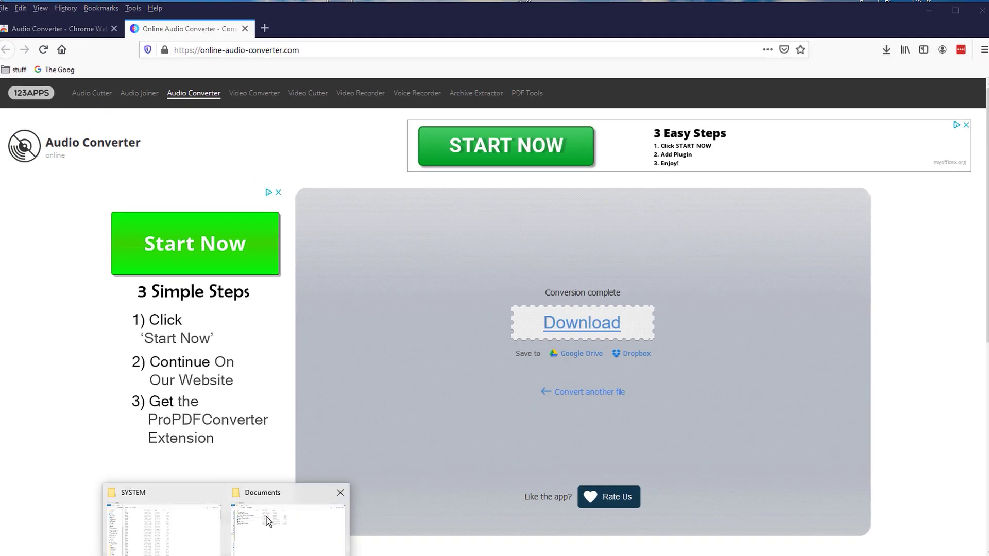
{"action": "left_click", "coordinate": [267, 495]}
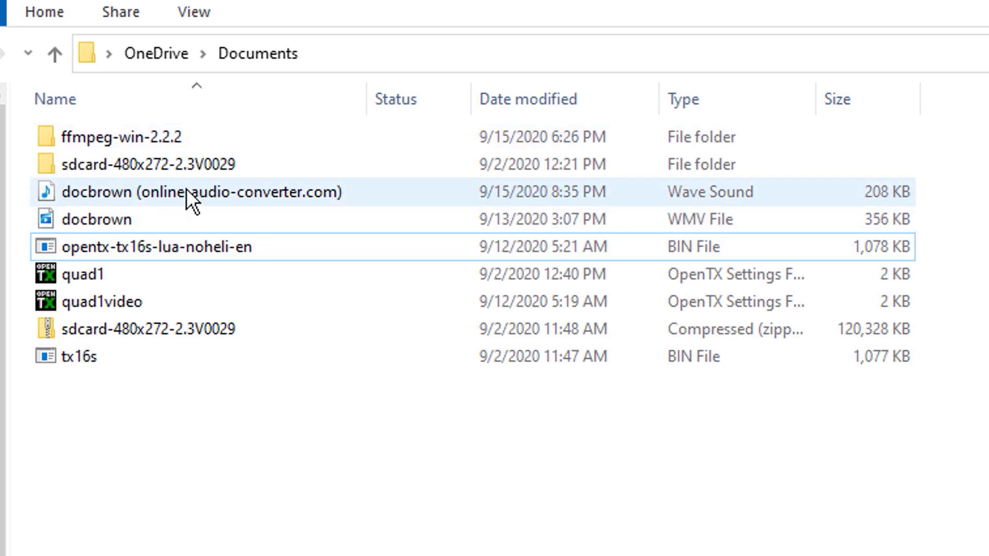
{"action": "mouse_move", "coordinate": [281, 196]}
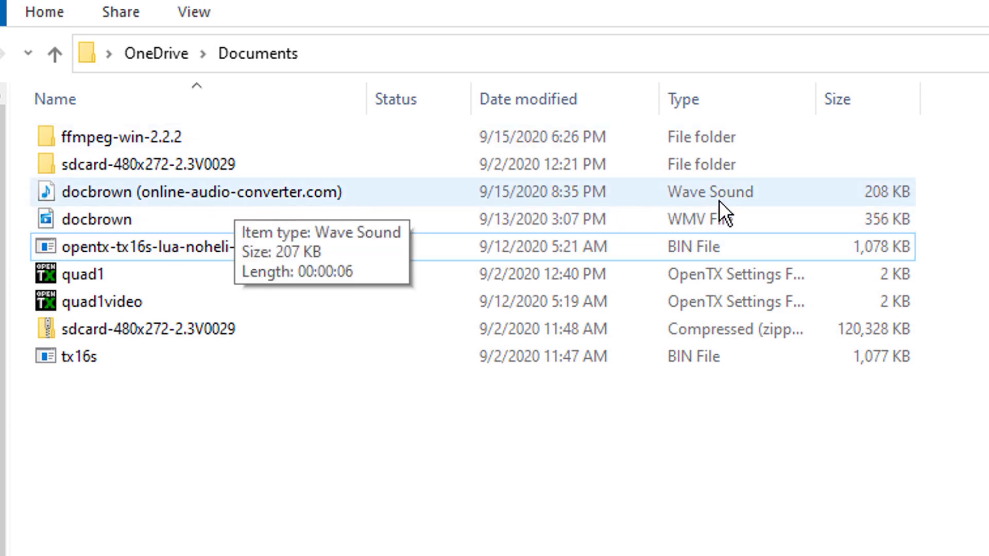
{"action": "left_click", "coordinate": [45, 188]}
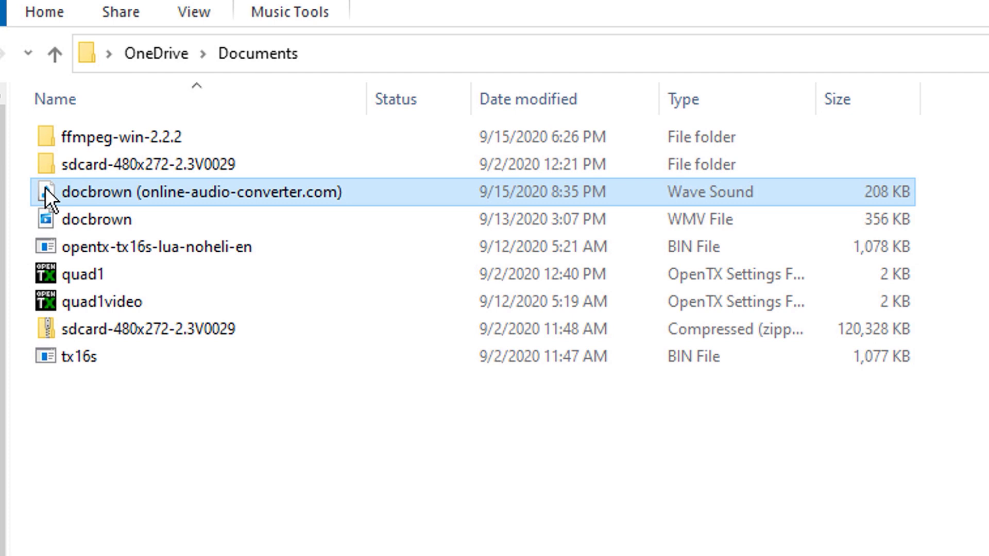
{"action": "right_click", "coordinate": [45, 187]}
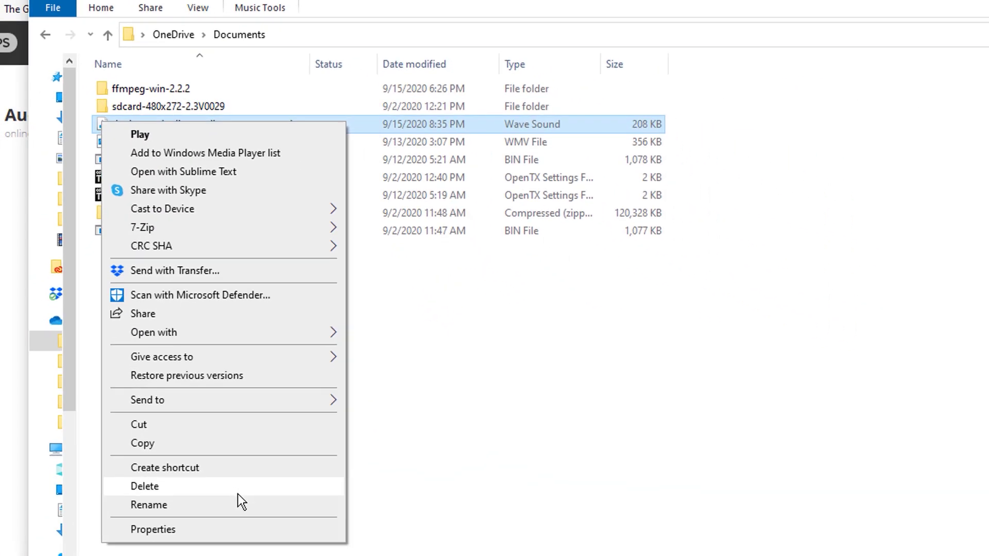
{"action": "left_click", "coordinate": [242, 504]}
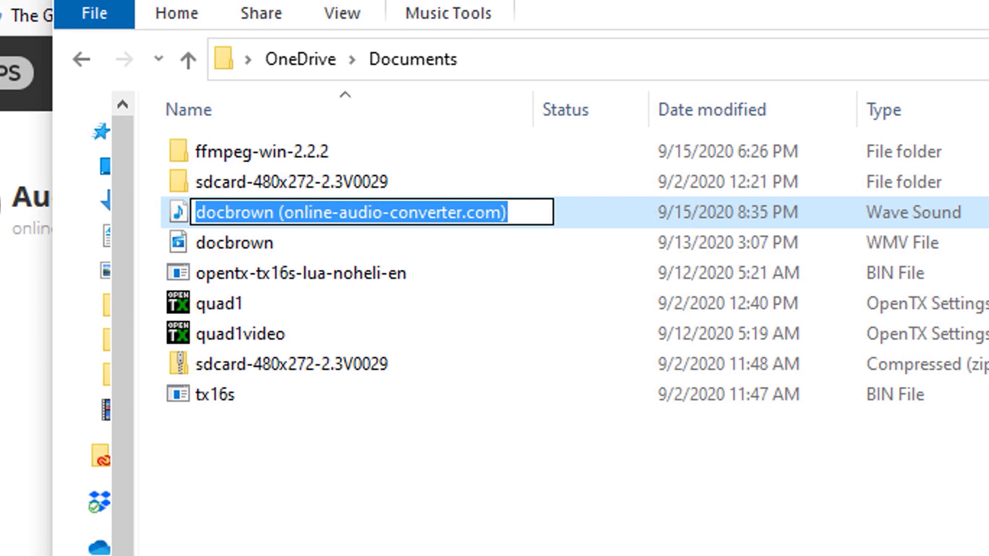
{"action": "type", "text": "hello"}
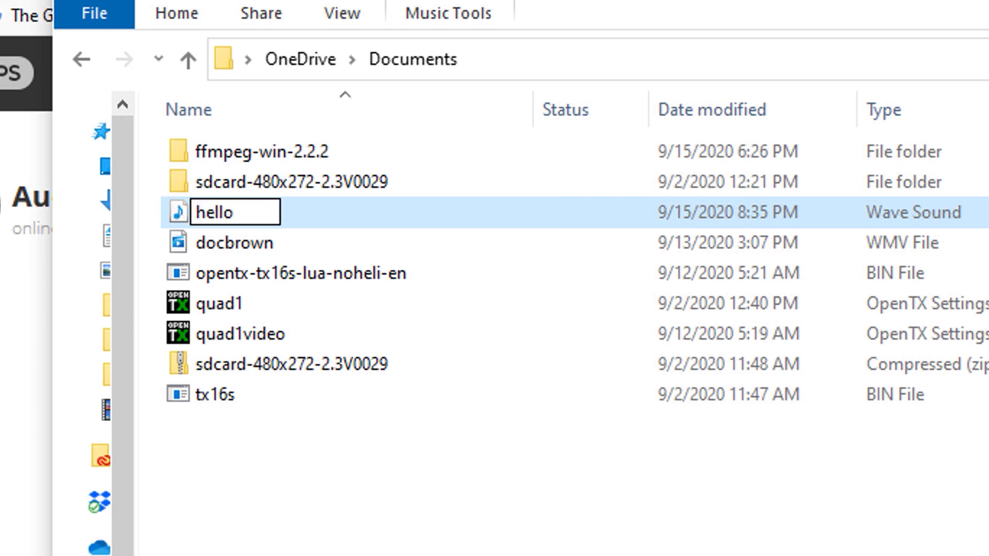
{"action": "key", "text": "Return"}
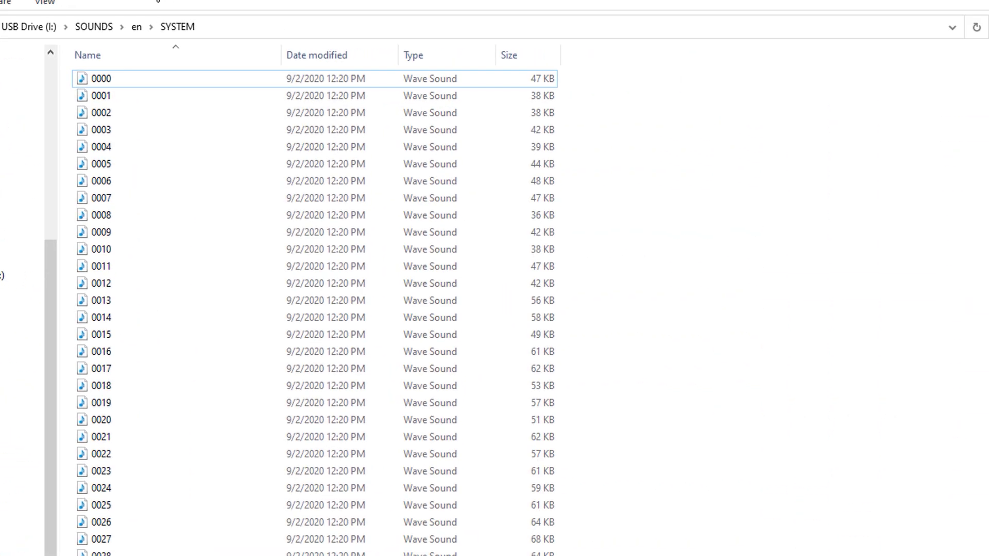
Step: Copy the hello wave file from Documents into SOUNDS\en\SYSTEM on USB Drive (I:), replacing the existing hello.wav, and close the SYSTEM window
{"action": "left_click_drag", "start_coordinate": [158, 1], "coordinate": [507, 56]}
{"action": "scroll", "coordinate": [515, 392], "scroll_direction": "down", "scroll_amount": 4}
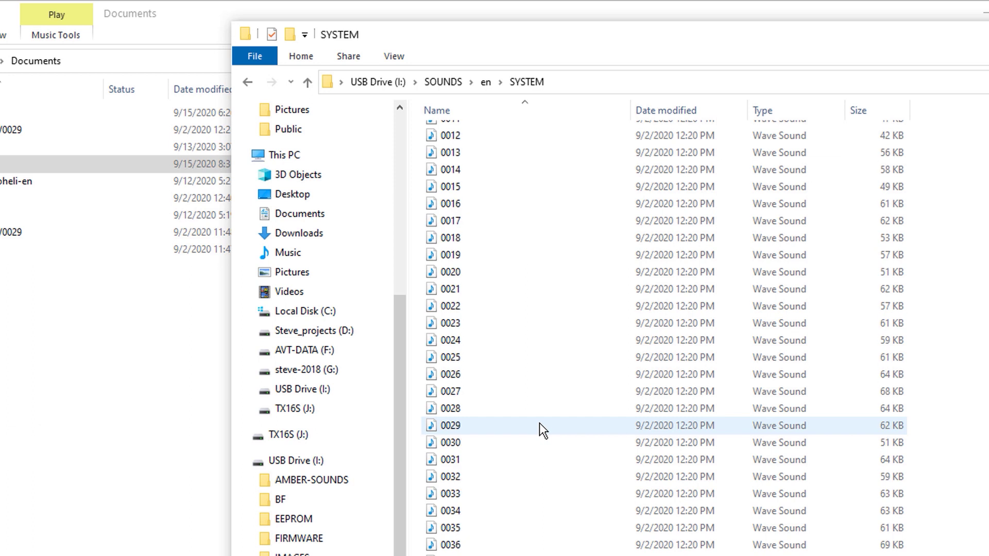
{"action": "scroll", "coordinate": [539, 424], "scroll_direction": "down", "scroll_amount": 20}
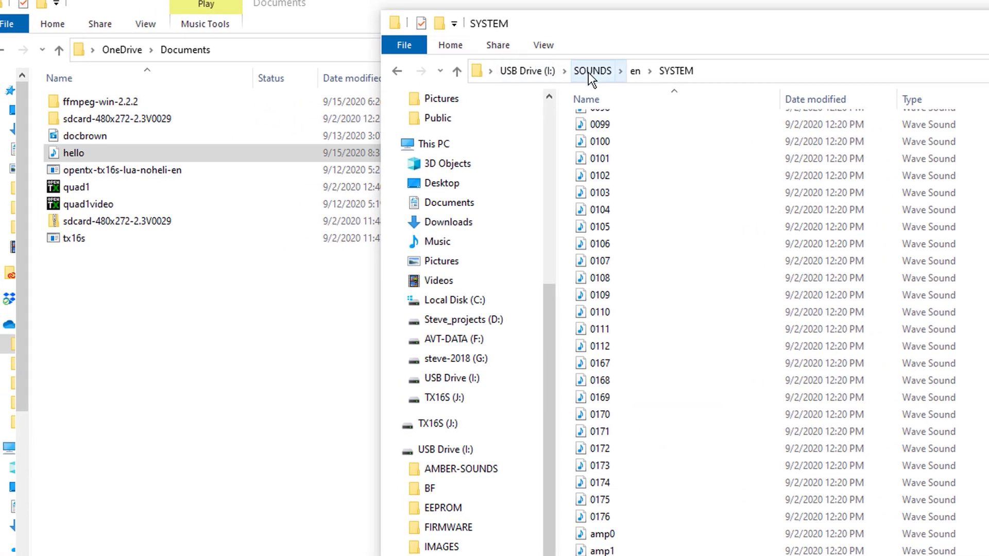
{"action": "left_click", "coordinate": [54, 153]}
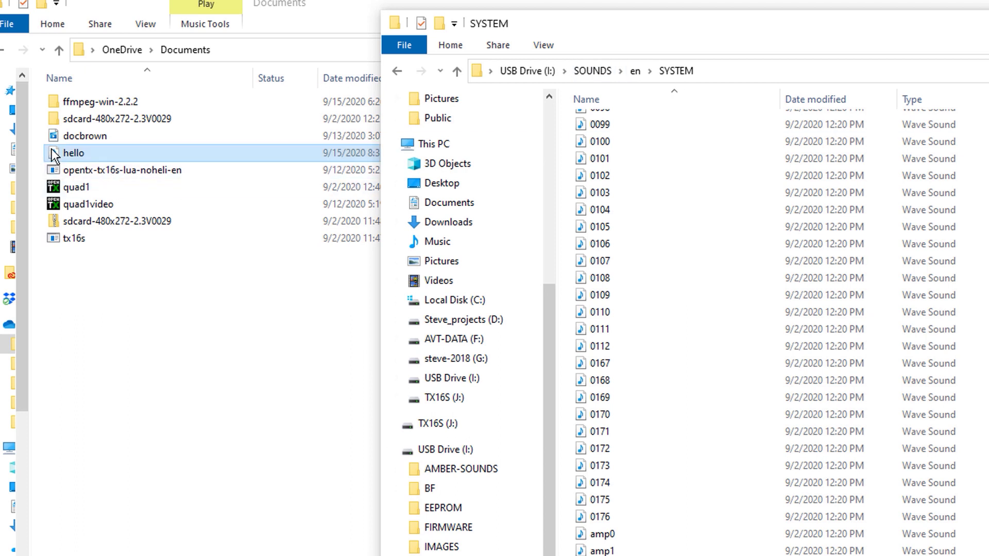
{"action": "left_click_drag", "start_coordinate": [54, 153], "coordinate": [724, 325]}
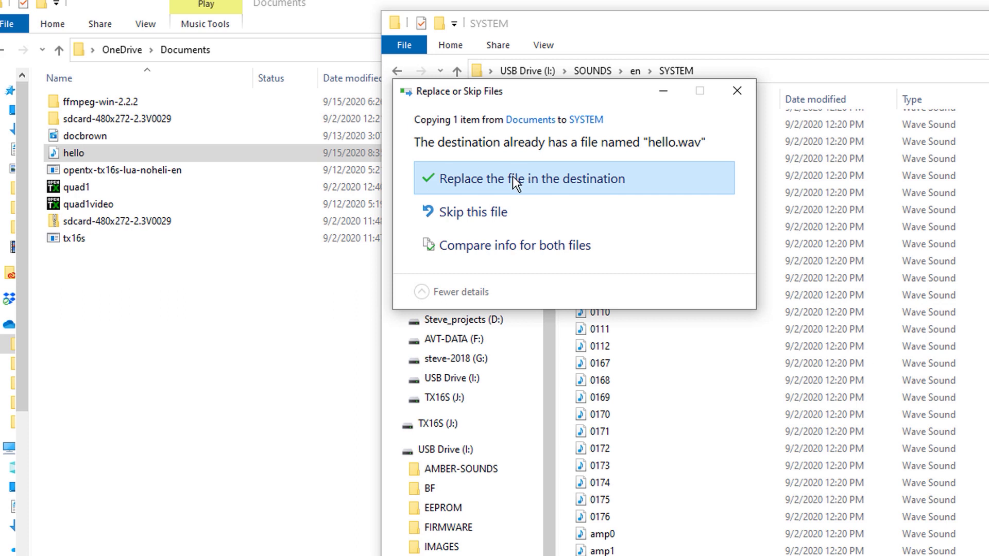
{"action": "left_click", "coordinate": [497, 177]}
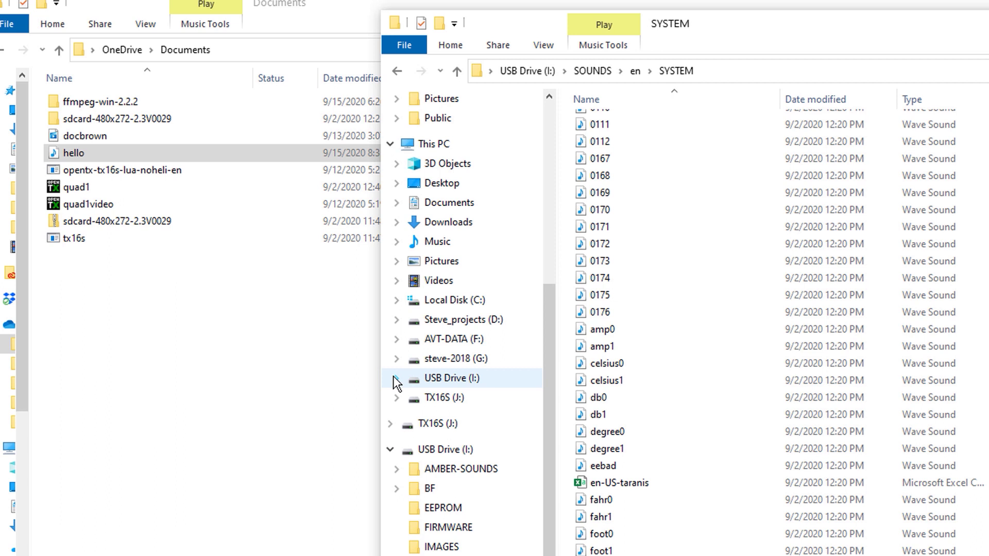
{"action": "key", "text": "alt+F4"}
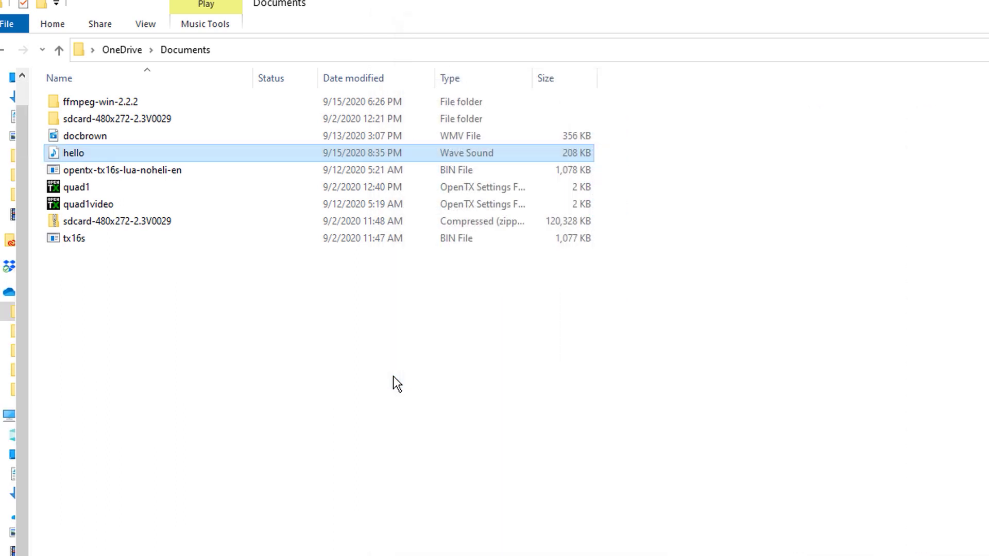